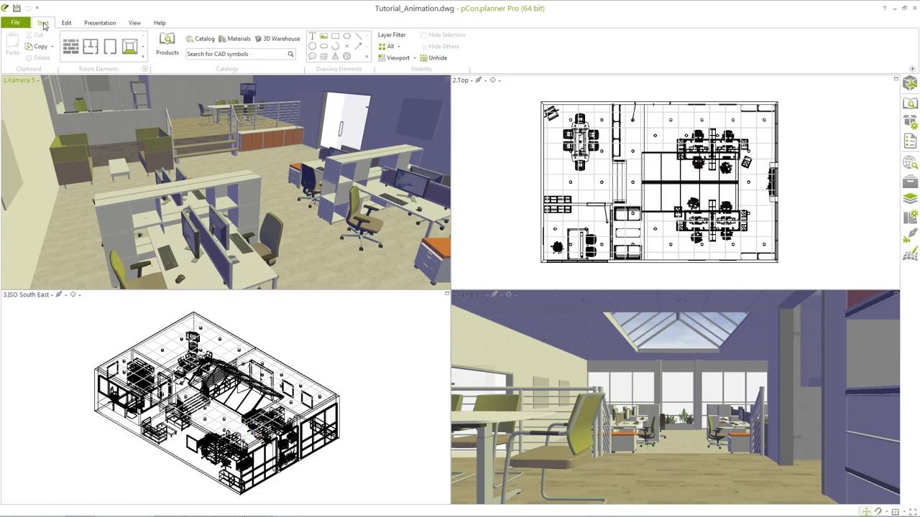
Open Presentation > Animation to show Animation 1's properties and list the new animation types
left_click(101, 24)
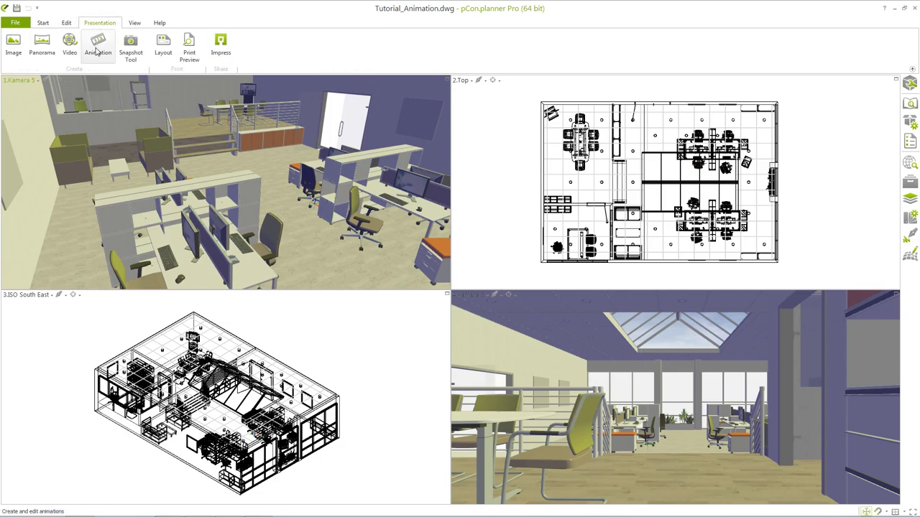
left_click(97, 46)
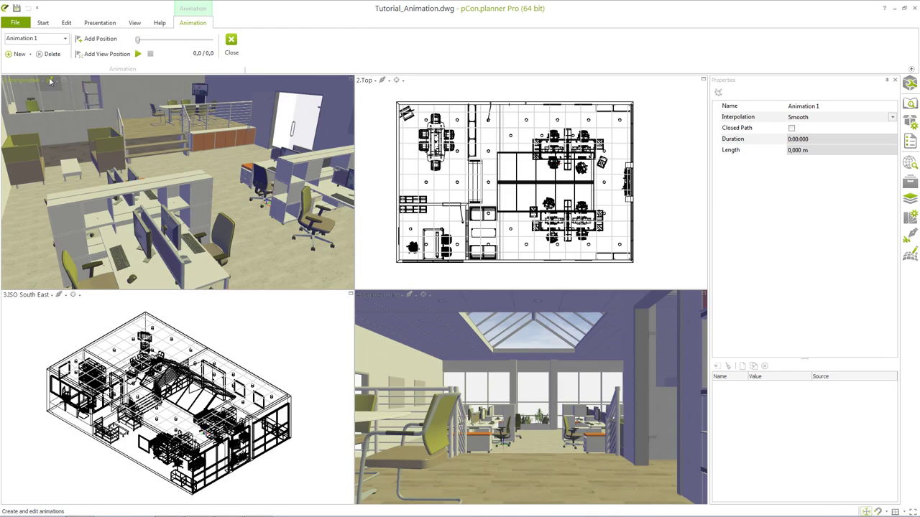
left_click(18, 54)
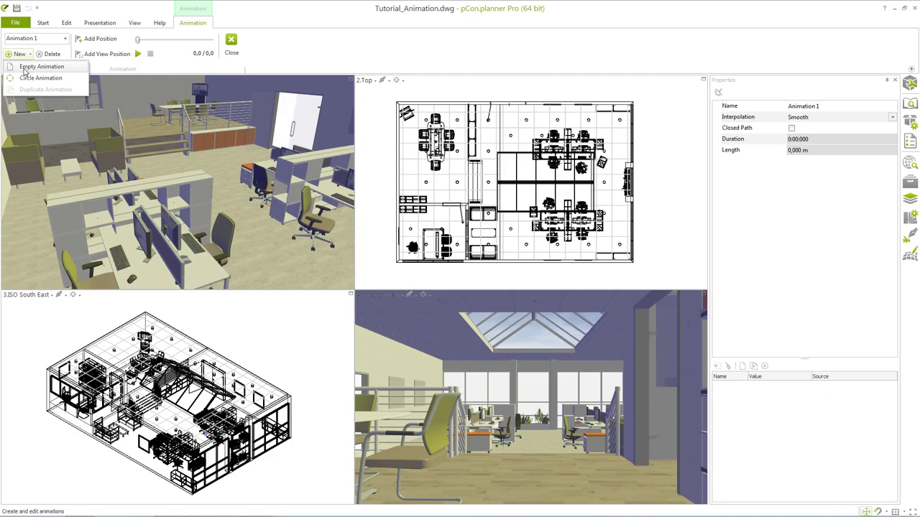
Create an empty Animation 2 and place the first two camera positions and targets near the plan's top
left_click(25, 69)
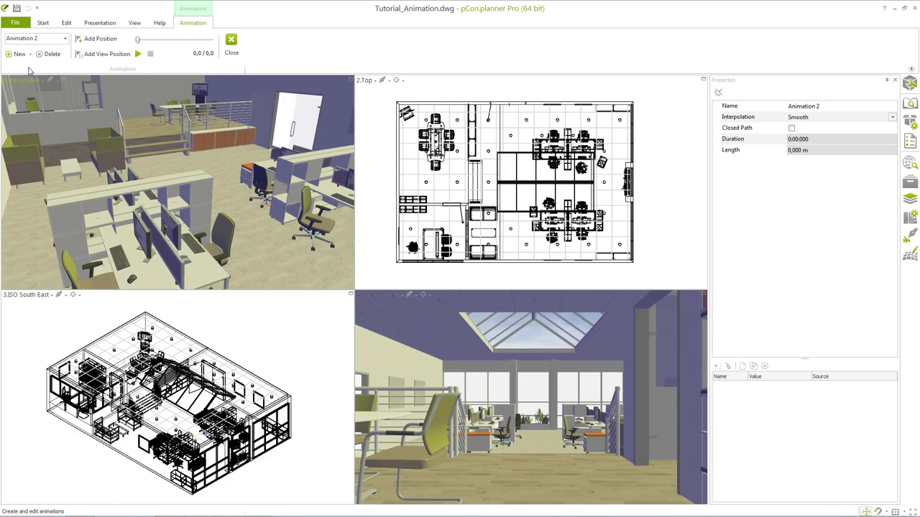
left_click(98, 39)
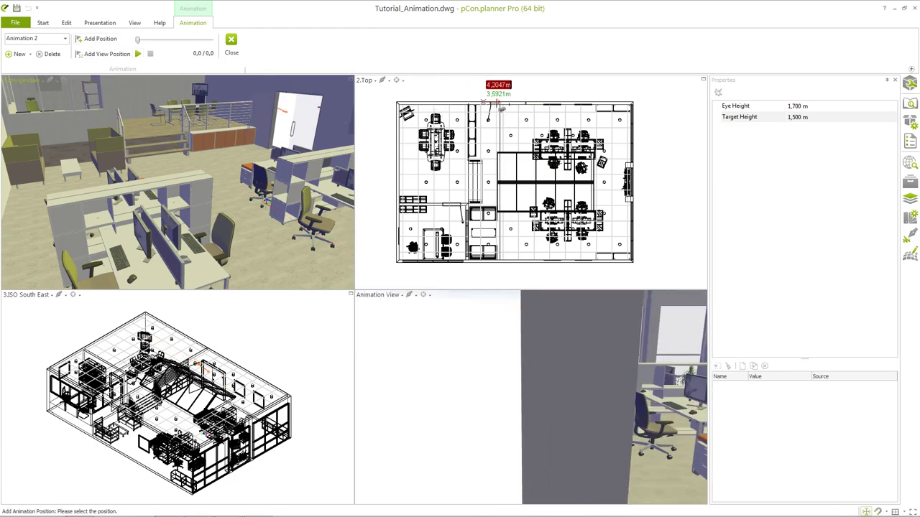
left_click(511, 86)
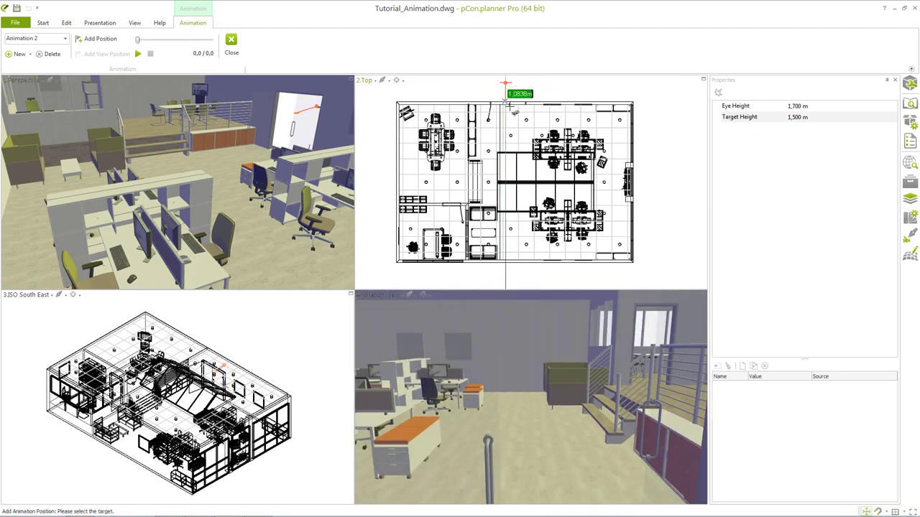
left_click(508, 105)
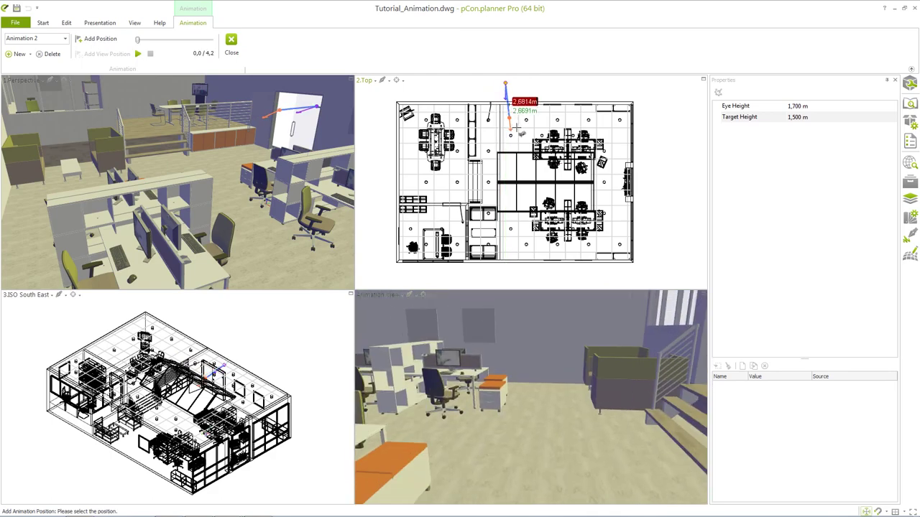
left_click(516, 133)
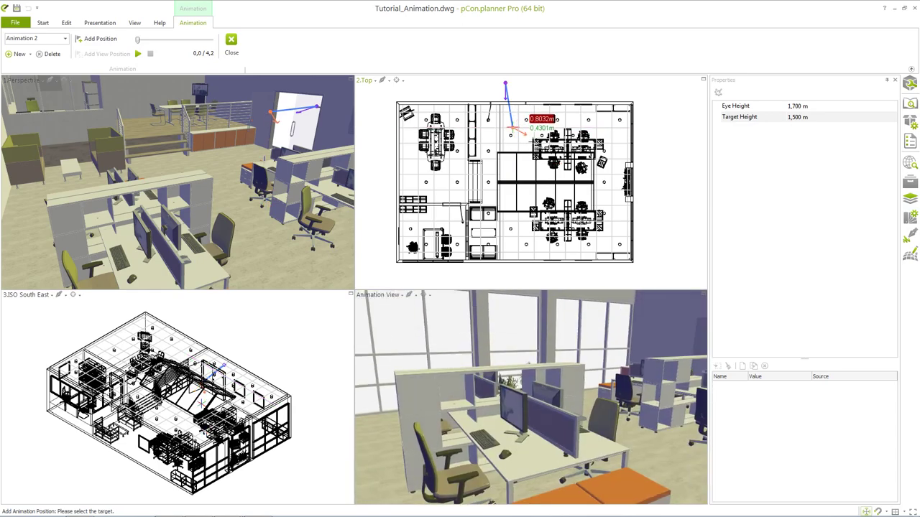
left_click(511, 134)
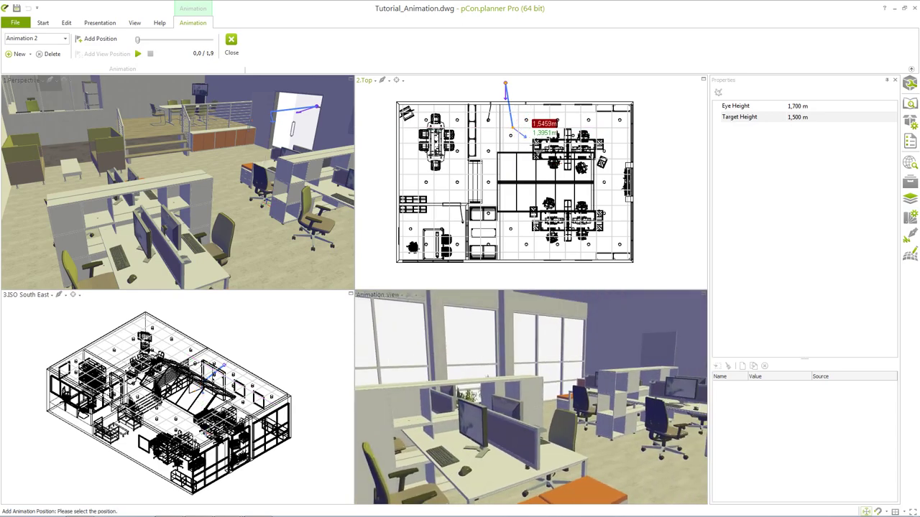
Add three more positions with targets through the middle to the bottom-left room, totalling 26,069 m
left_click(556, 112)
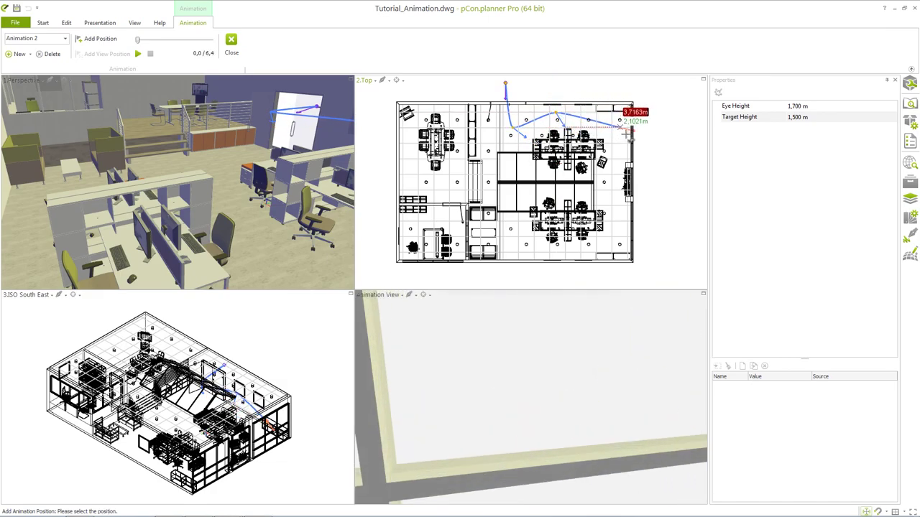
left_click(623, 103)
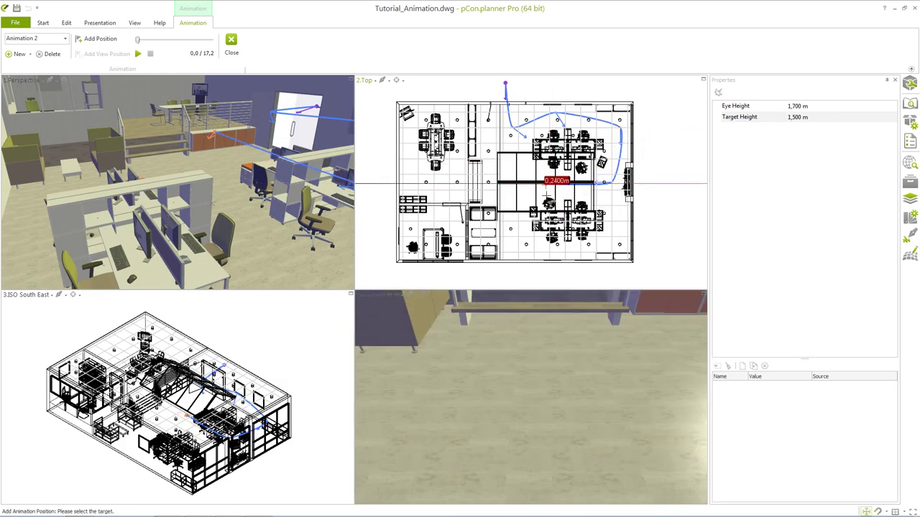
left_click(537, 193)
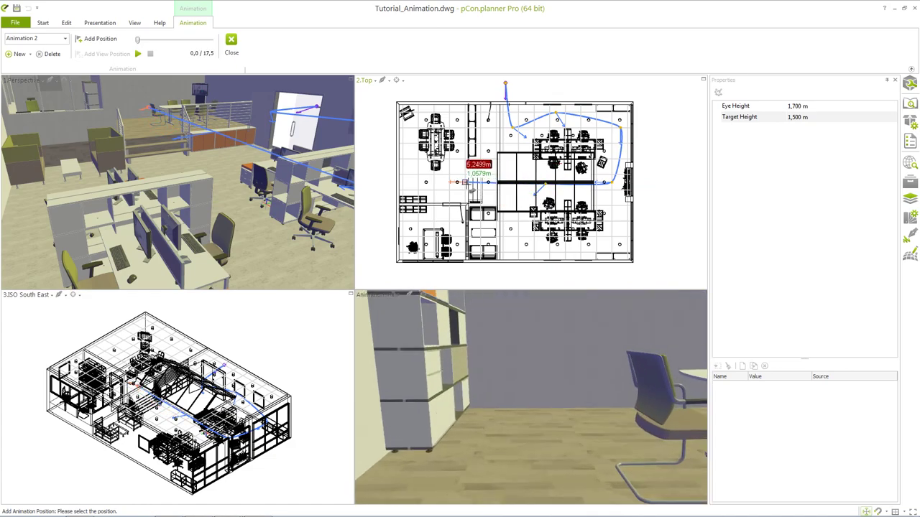
left_click(458, 179)
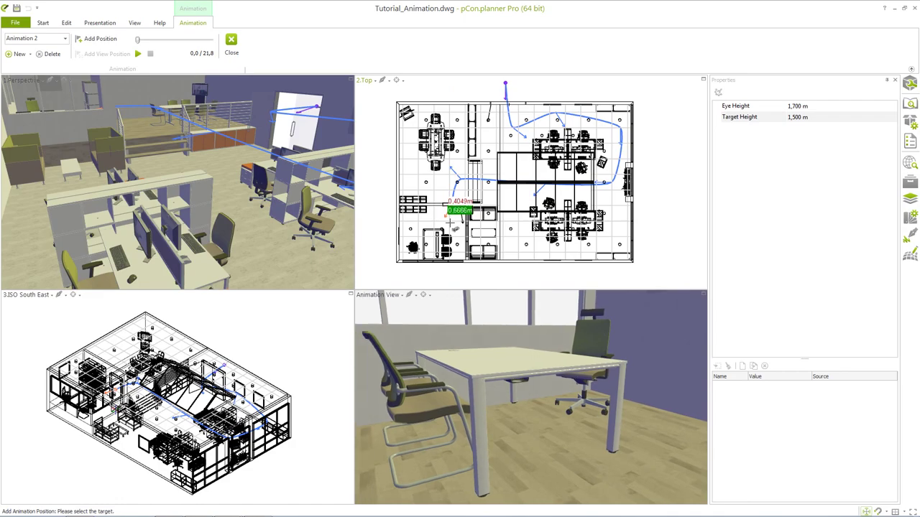
left_click(445, 260)
left_click(444, 277)
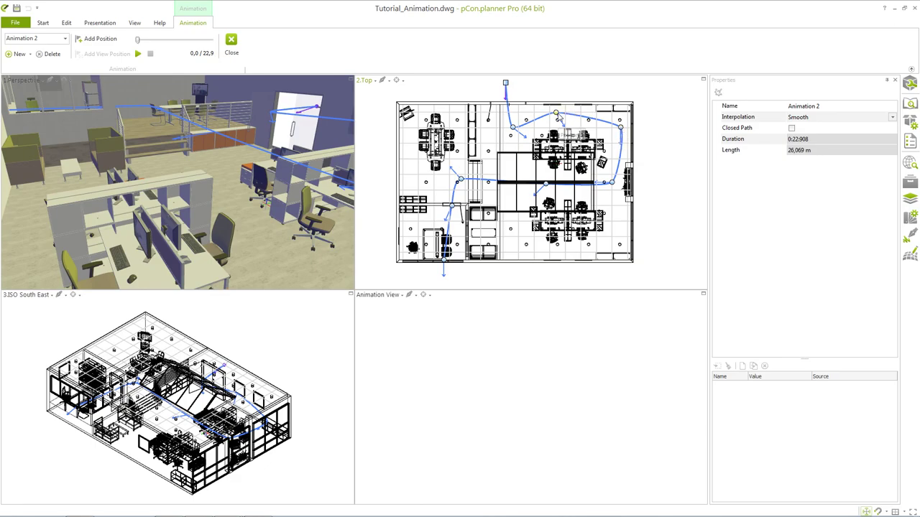
Set Position 3 as Animation 2's start node and drag a midpoint to insert a position bending up-left
left_click(557, 115)
right_click(559, 117)
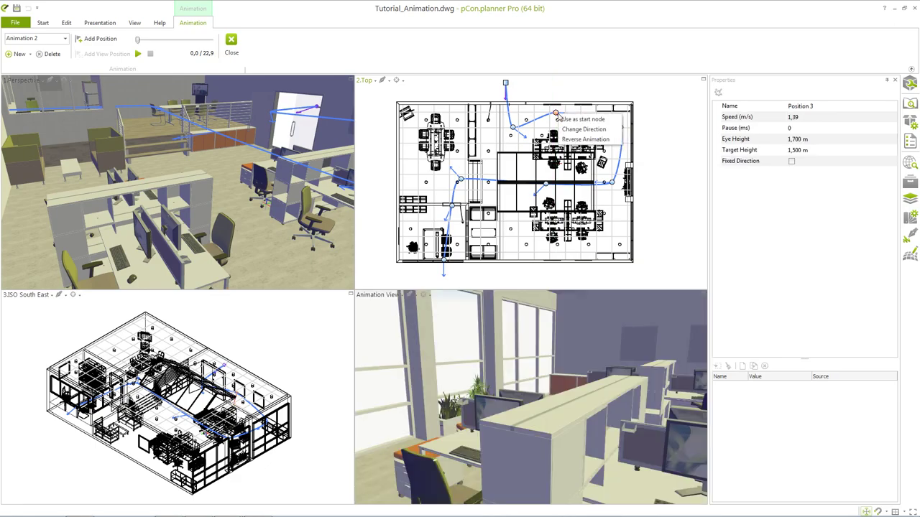
left_click(567, 121)
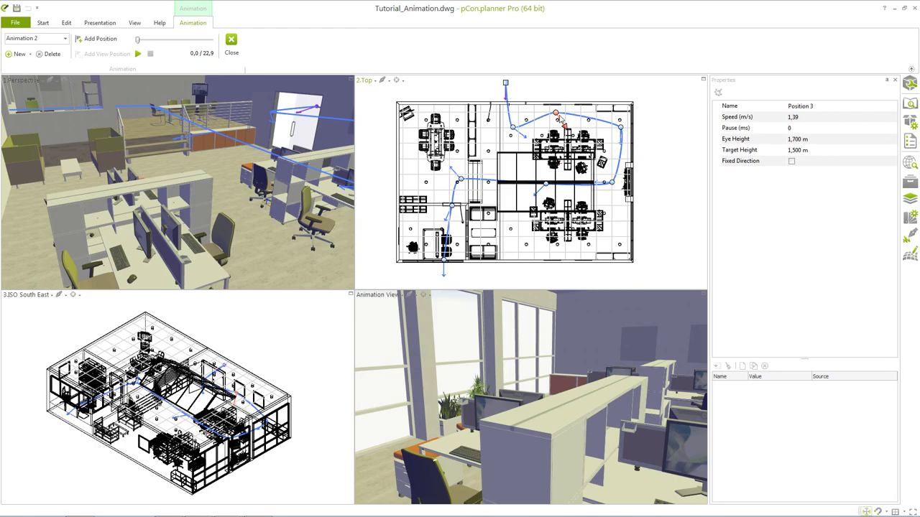
left_click_drag(591, 122, 562, 122)
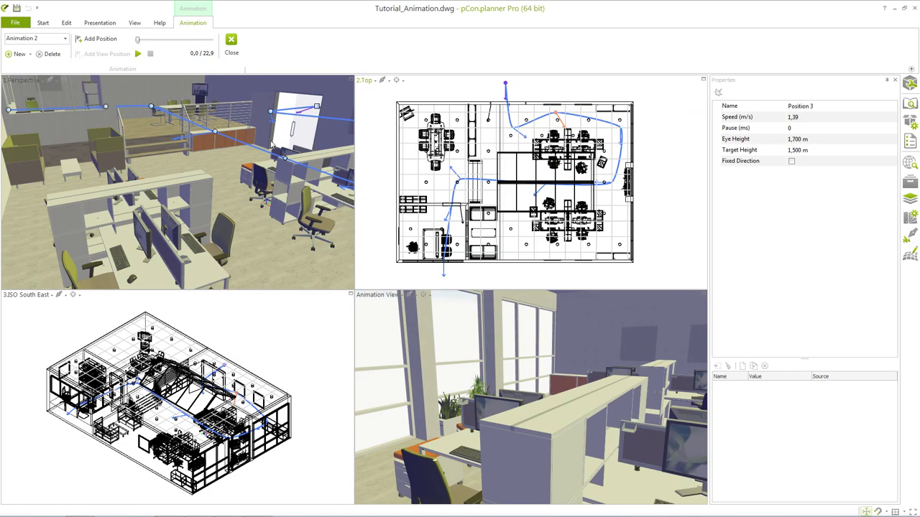
Show Kamera 6 in the first viewport and move Position 7 to match that camera view
left_click(34, 81)
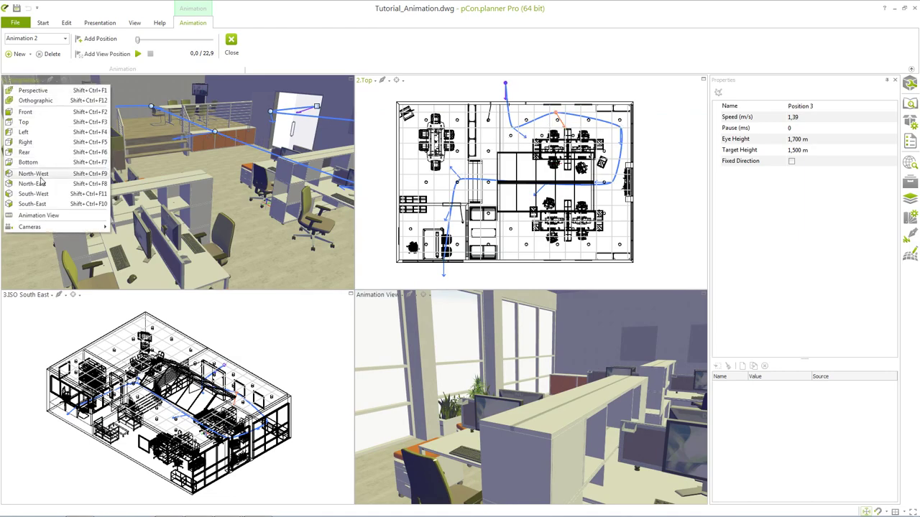
mouse_move(52, 229)
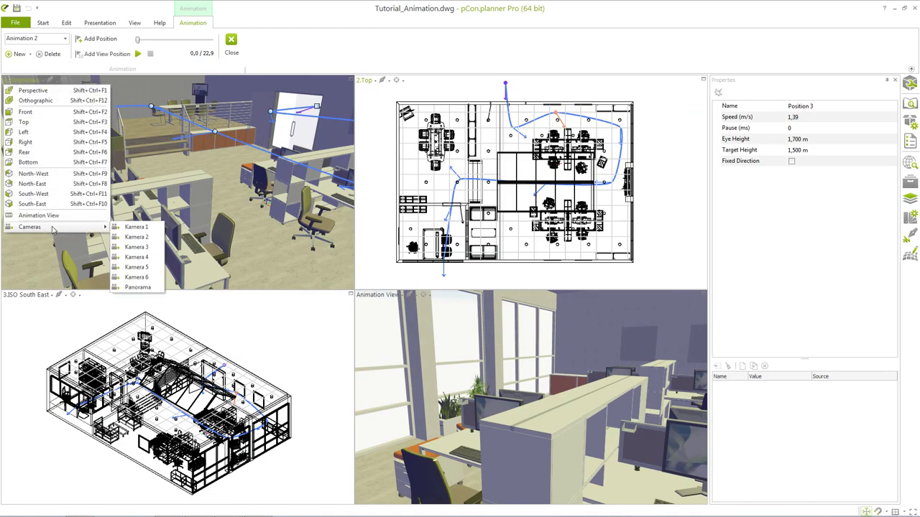
left_click(136, 277)
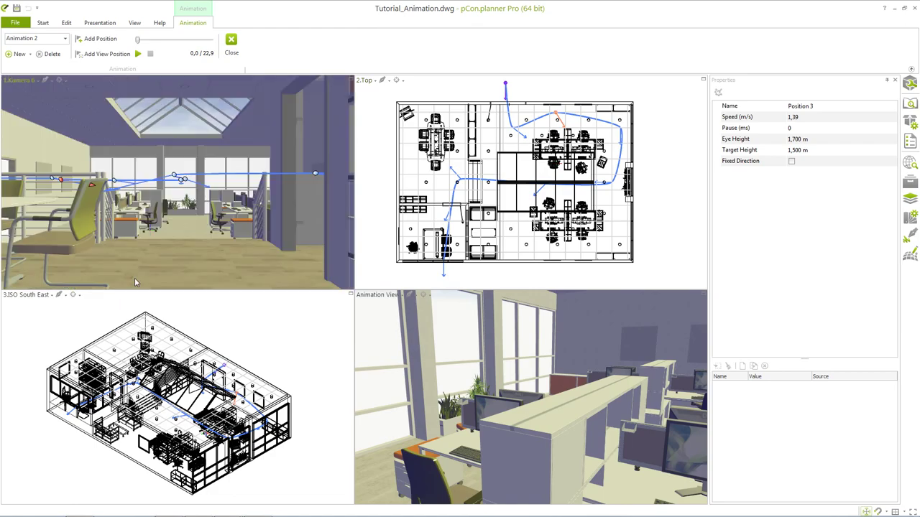
left_click(460, 181)
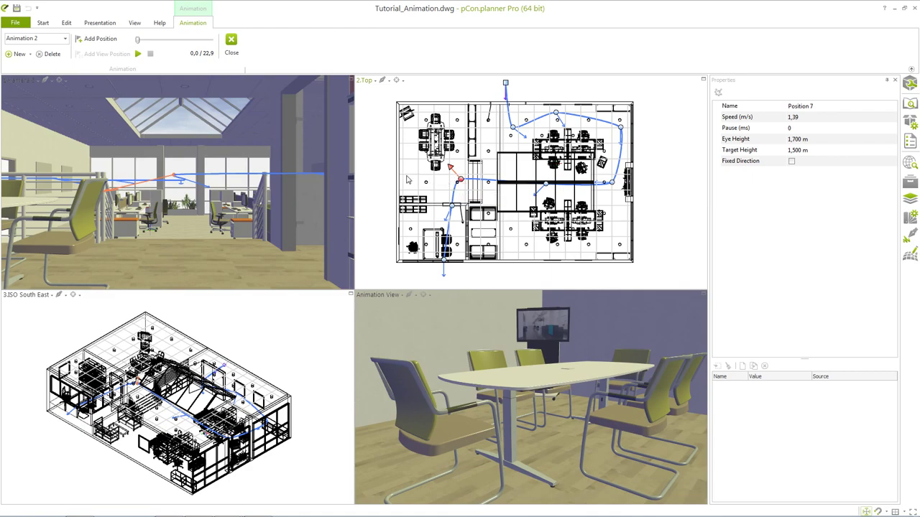
right_click(177, 225)
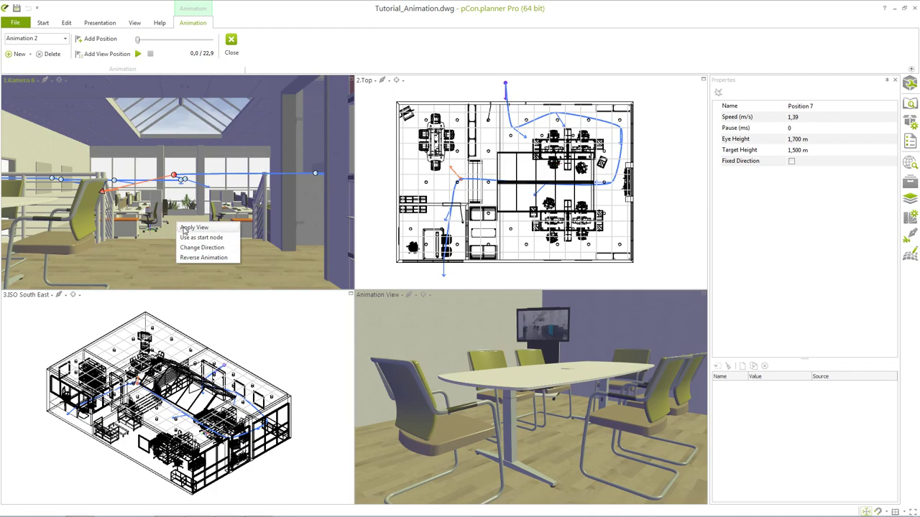
left_click(184, 229)
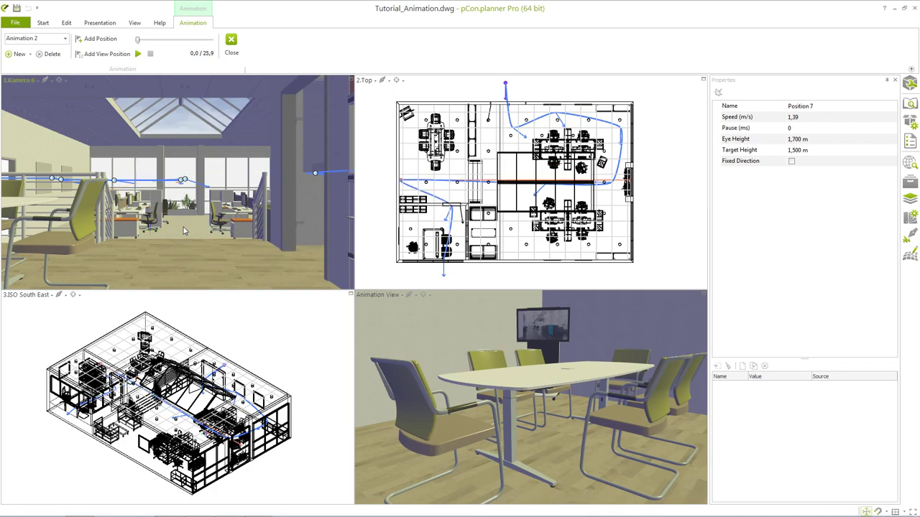
Drag the left path point rightwards, shortening Animation 2 to 0:24:644 over 26,057 m
left_click(403, 184)
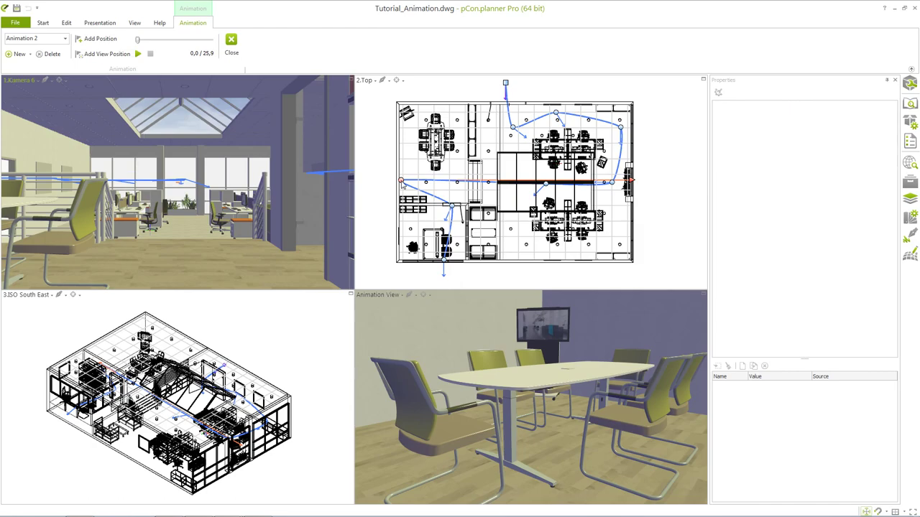
left_click_drag(402, 185, 458, 187)
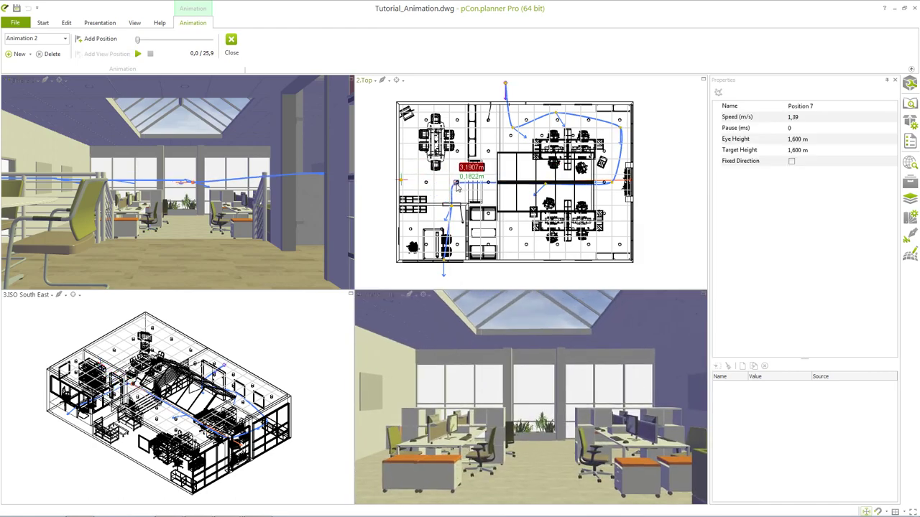
left_click_drag(456, 186, 456, 185)
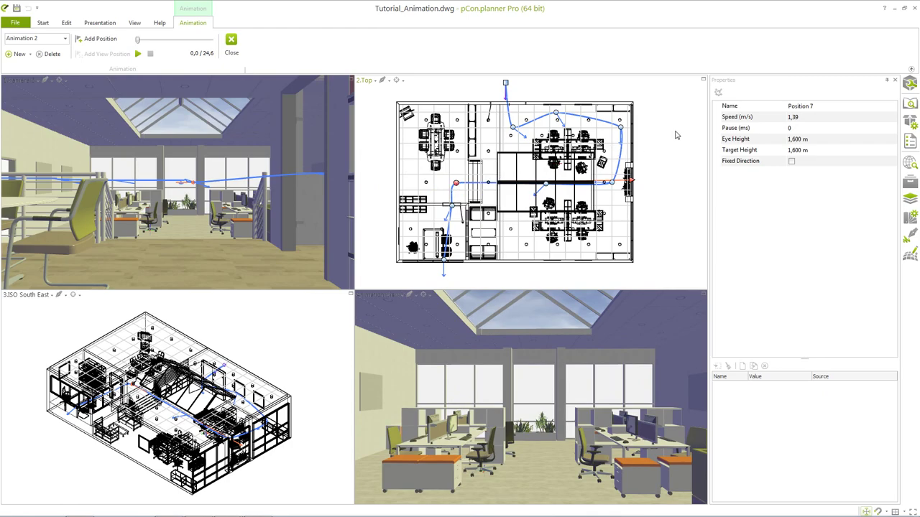
left_click(769, 95)
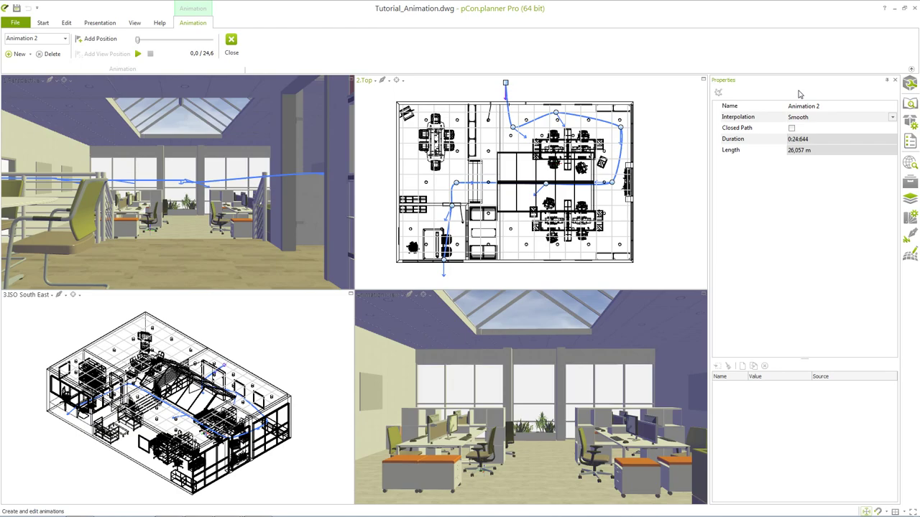
left_click(821, 117)
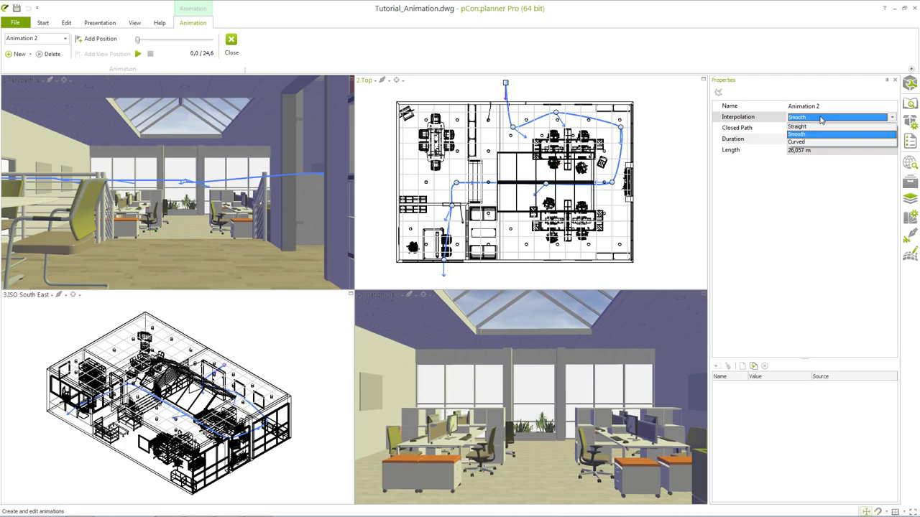
left_click(820, 120)
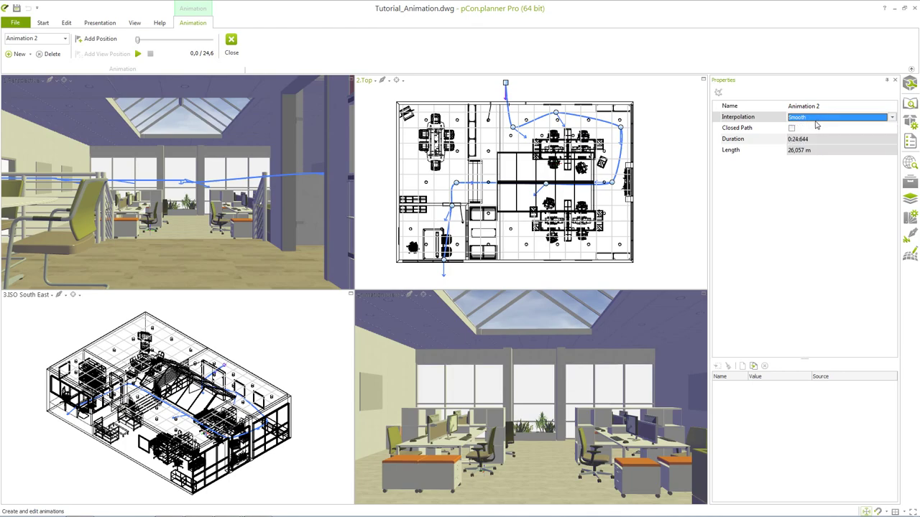
left_click(791, 128)
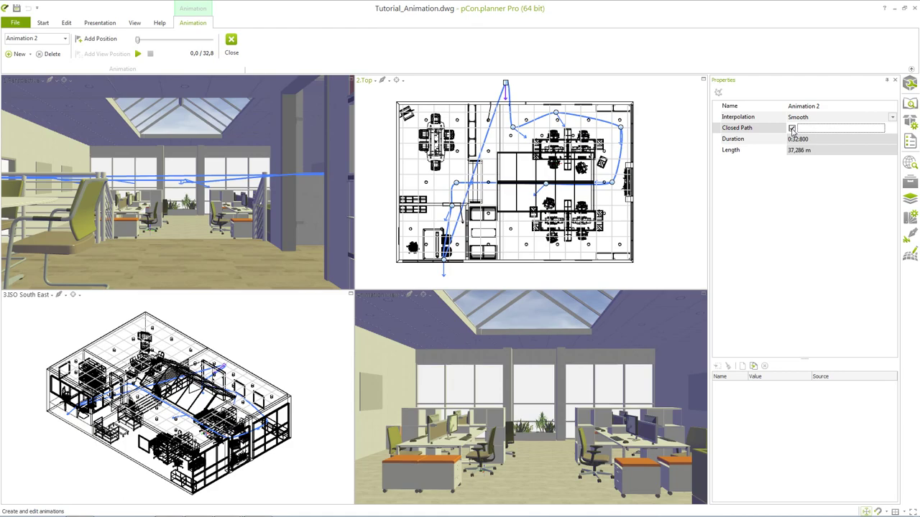
left_click(792, 129)
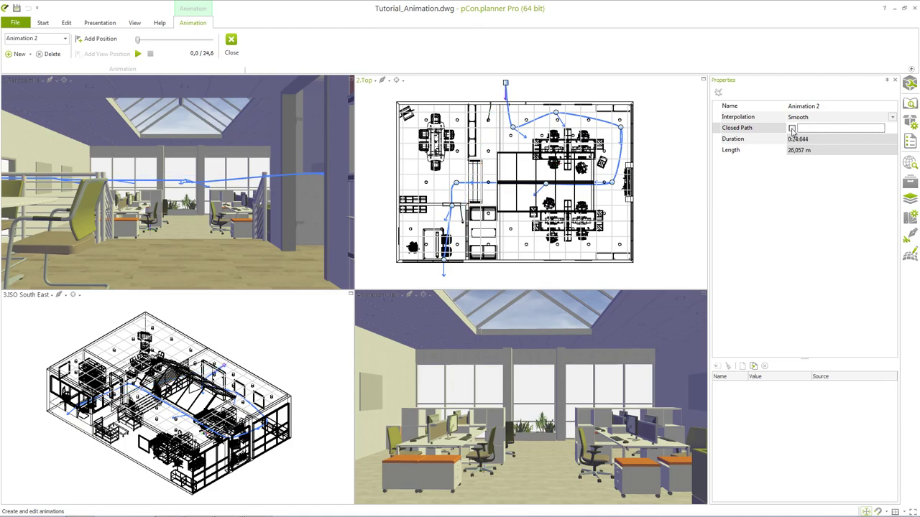
left_click(556, 115)
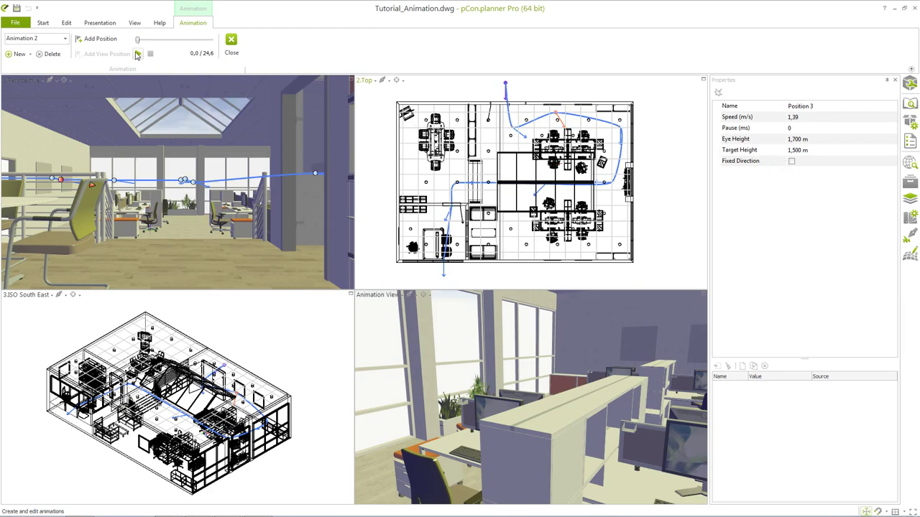
Play Animation 2 in a maximized Animation View, restore the four views, and stop at 22,4 s
left_click(137, 54)
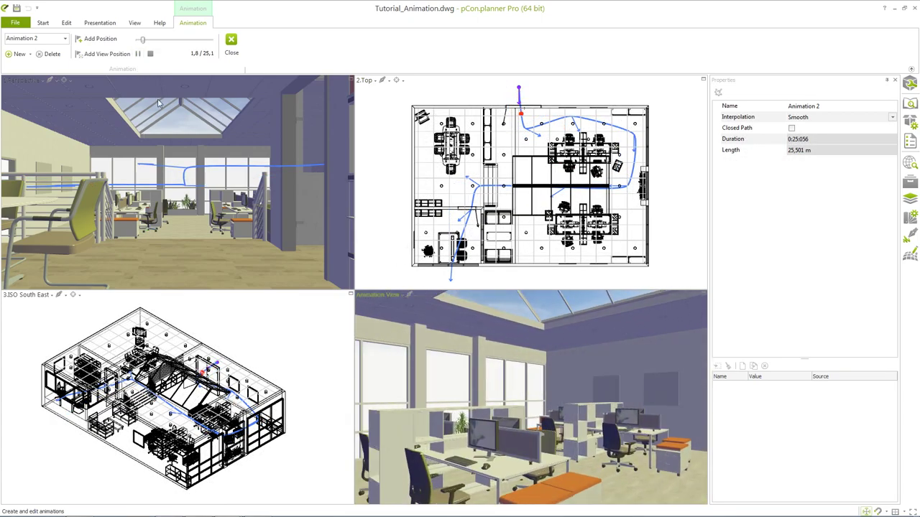
left_click(703, 295)
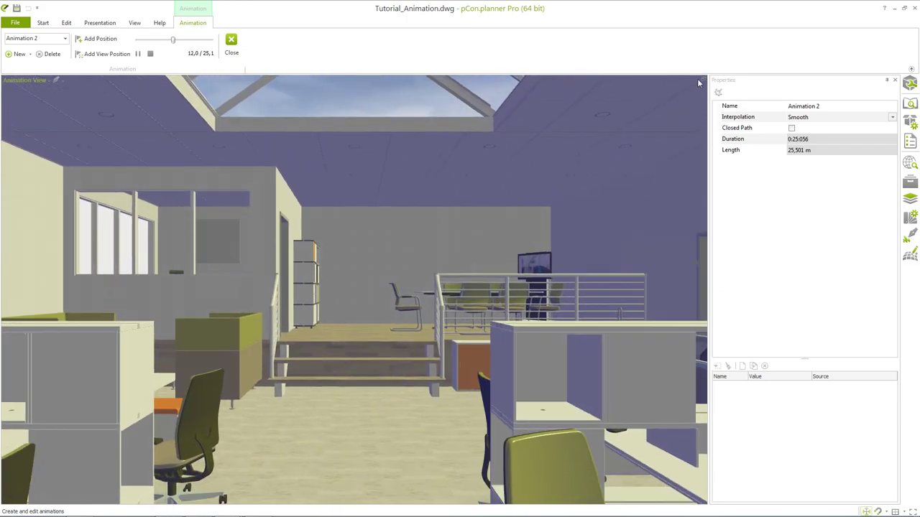
left_click(702, 80)
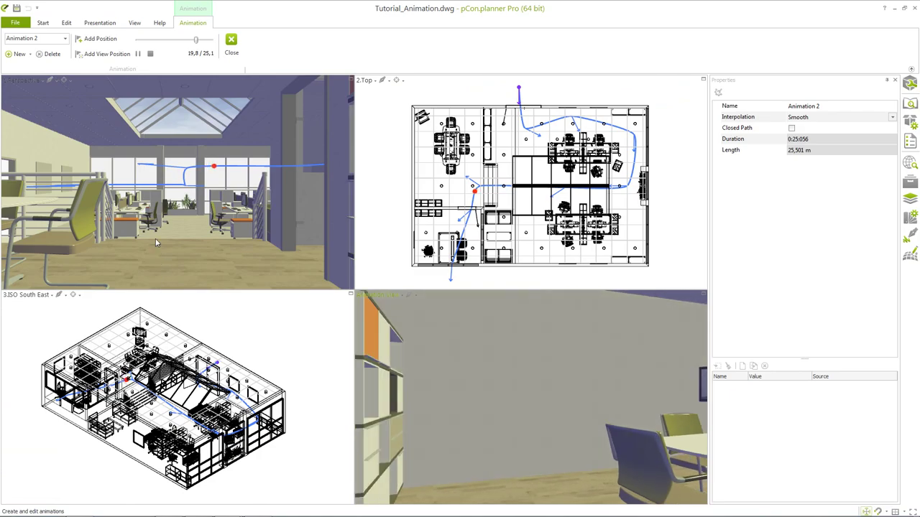
left_click(150, 54)
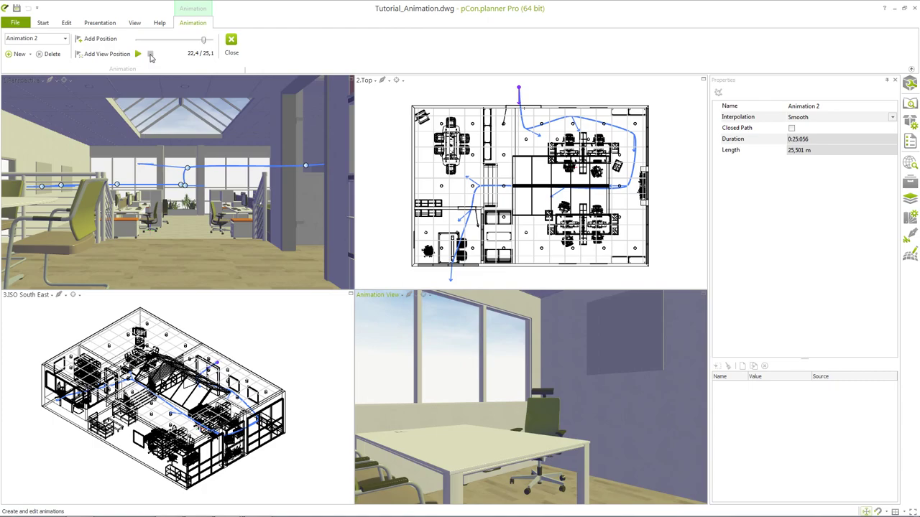
Set the Media Maker video to 30 frames per second and render Animation 2 at HDV 1280 x 720
left_click(108, 25)
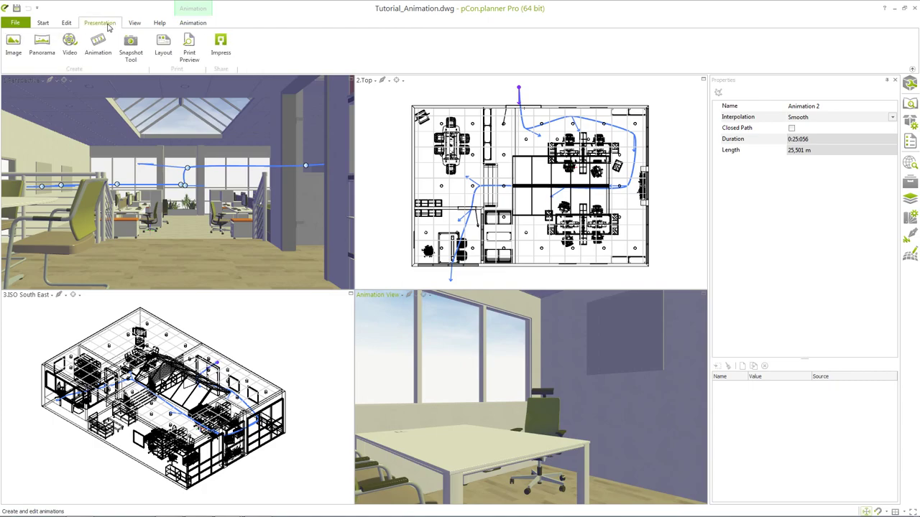
left_click(69, 45)
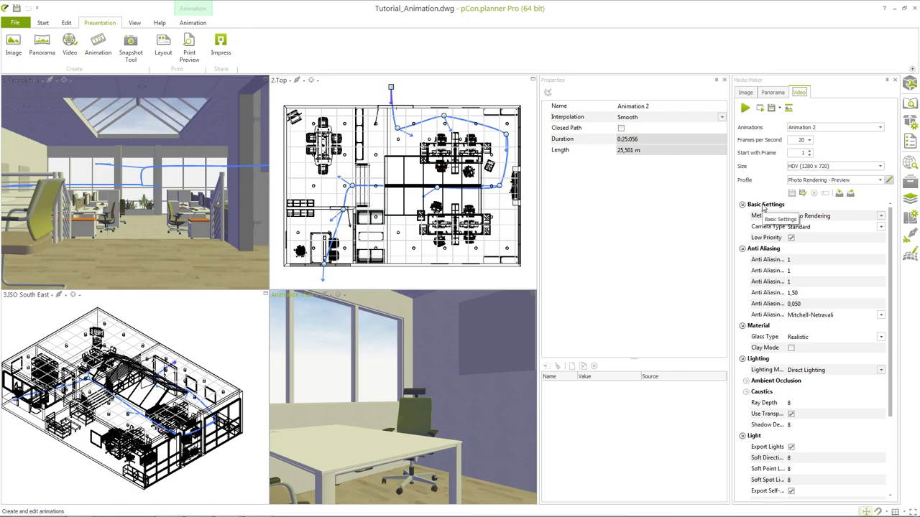
double_click(802, 140)
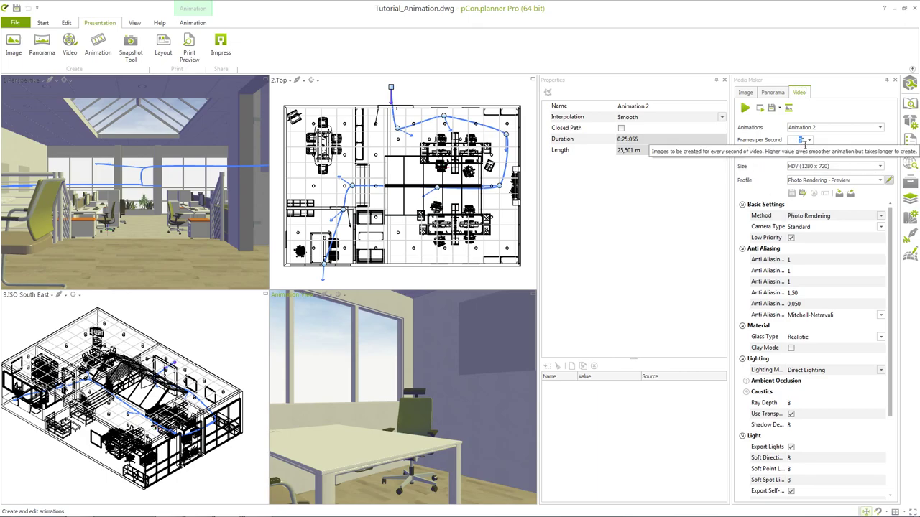
type("30")
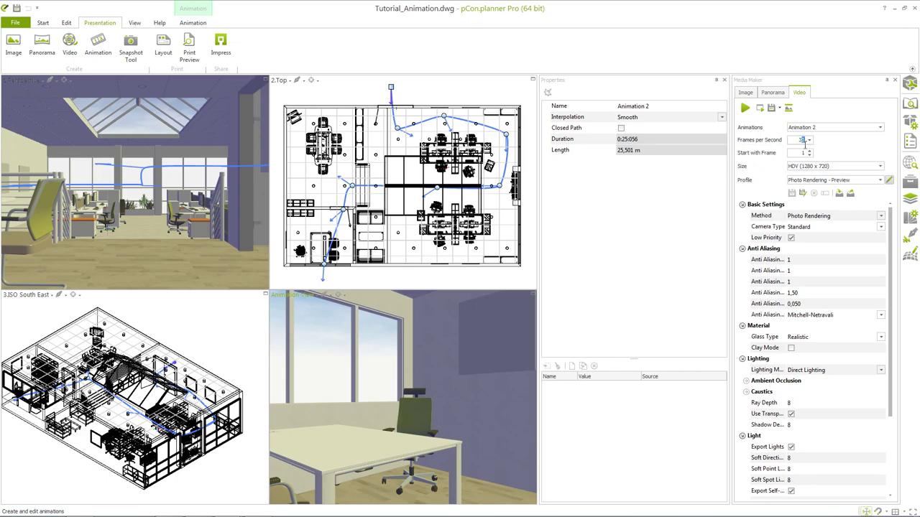
double_click(802, 140)
left_click(745, 107)
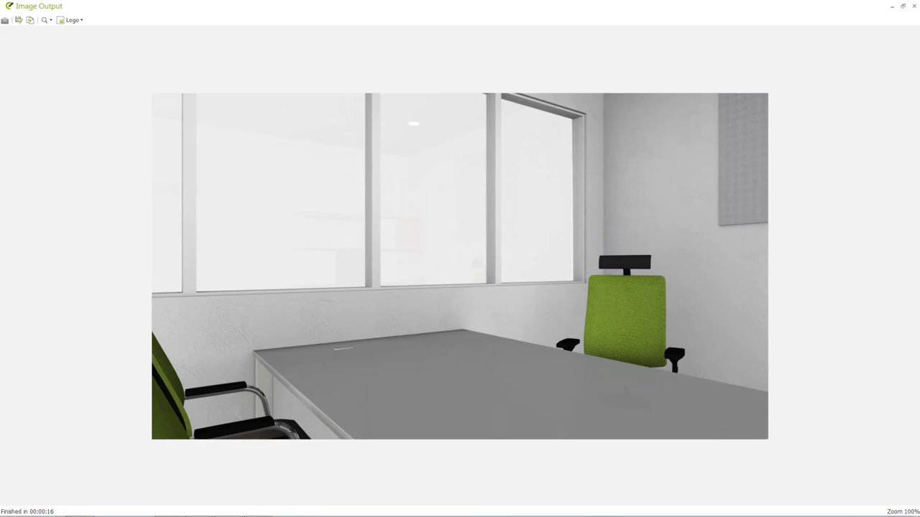
Save the rendered video to the Desktop as Video files (*.avi) named 'Animation 02'
left_click(19, 20)
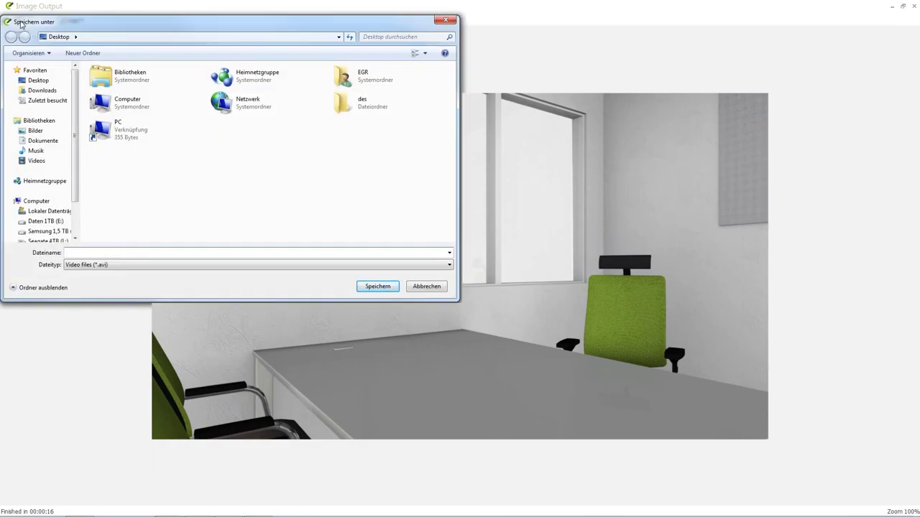
left_click(82, 265)
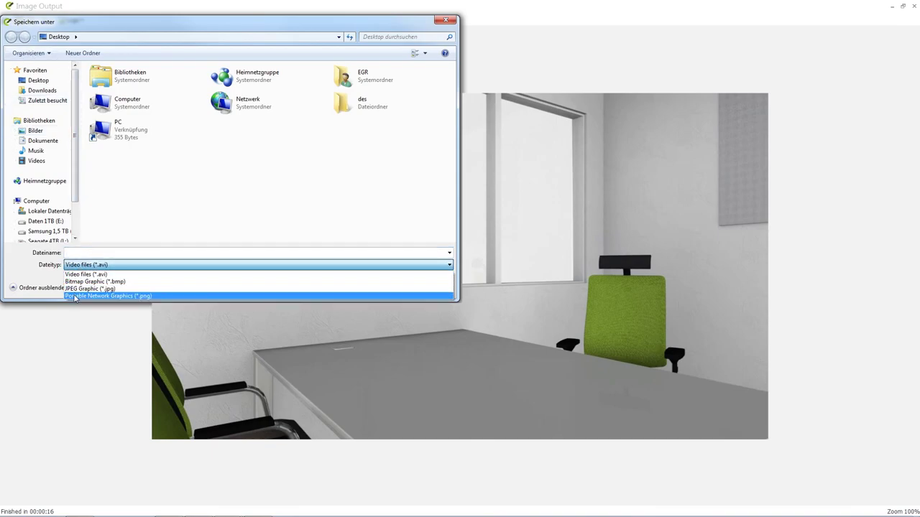
left_click(76, 274)
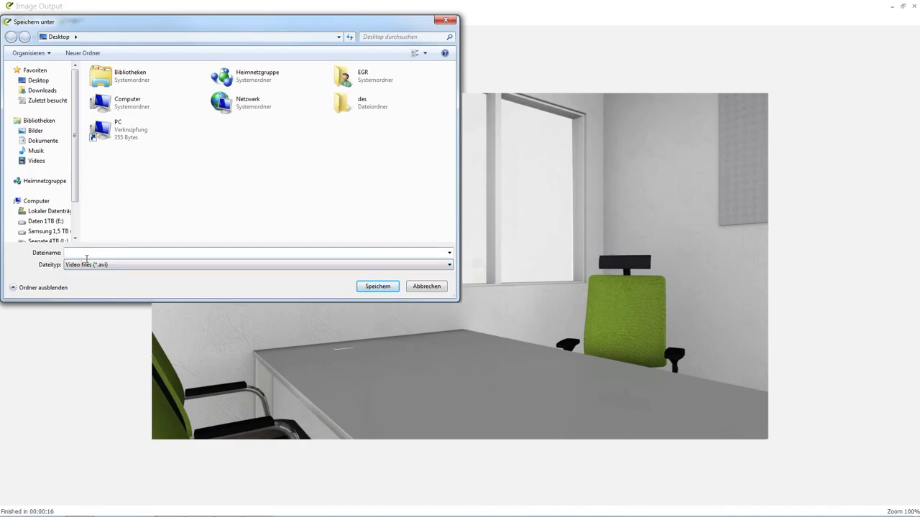
type("Animation 02")
Confirm saving 'Animation 02' and view the compression codec list, still on No Compression
key("Return")
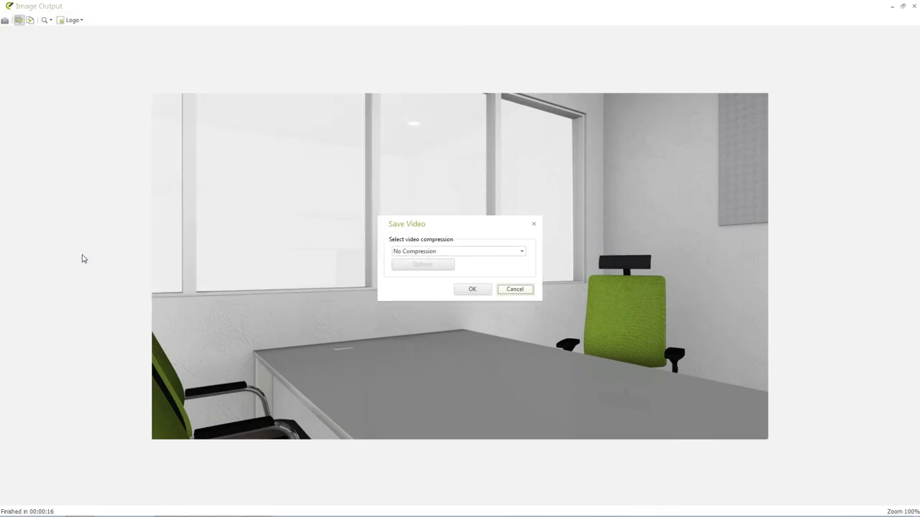
left_click(421, 251)
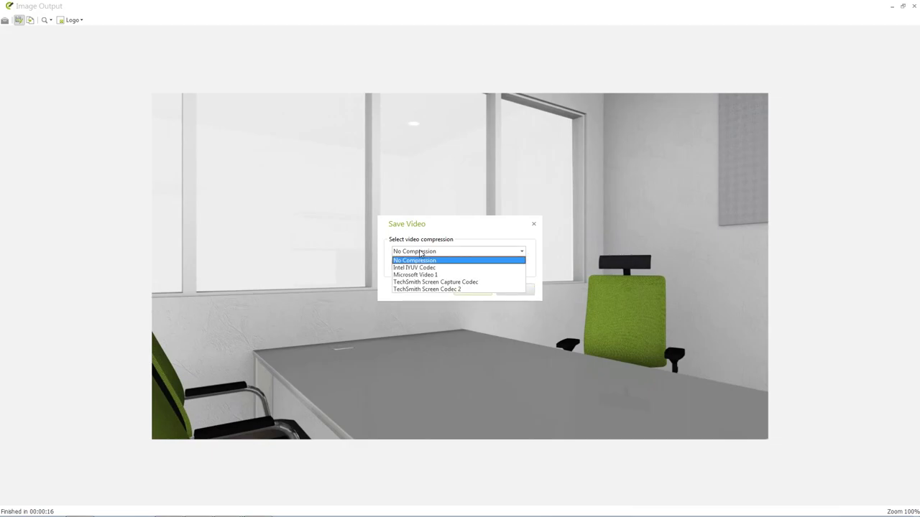